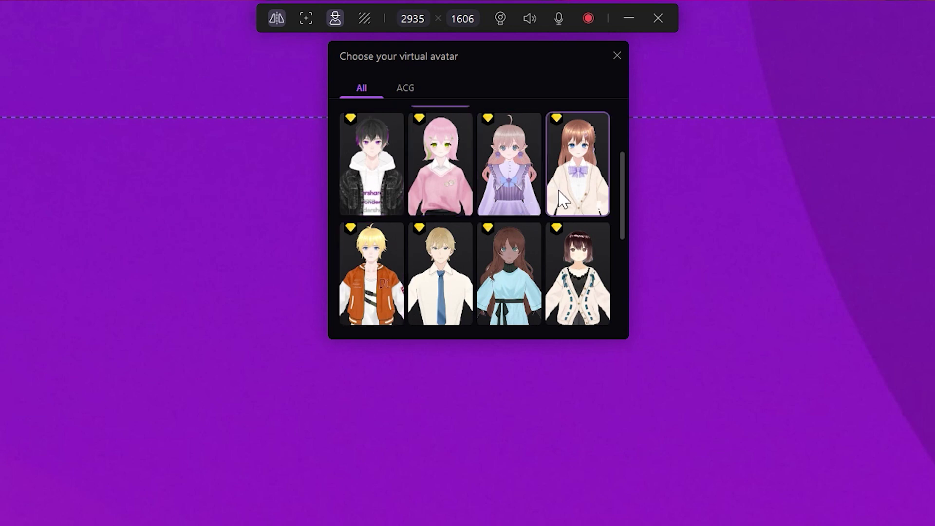
Step: Place the selected anime avatar on stage from the avatar chooser
click(392, 170)
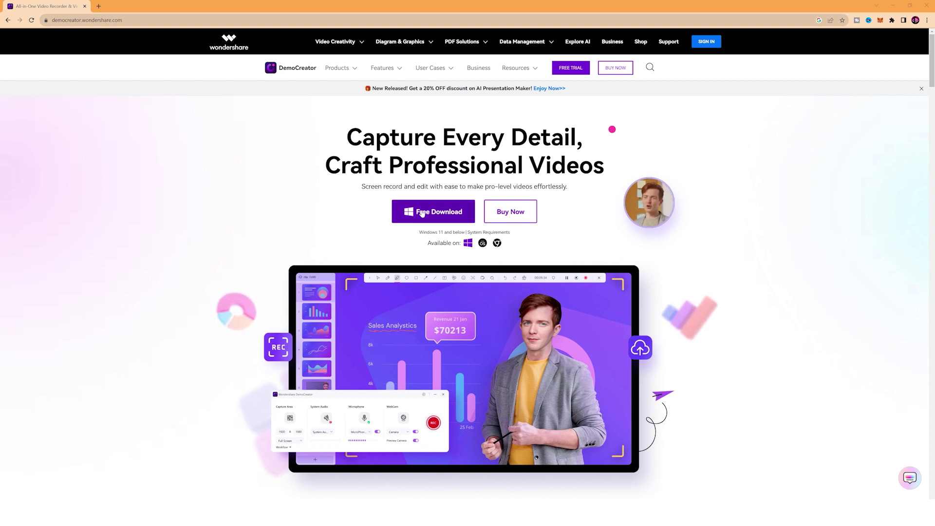
Step: Download the DemoCreator installer via Free Download and dismiss the finished download notice
click(464, 220)
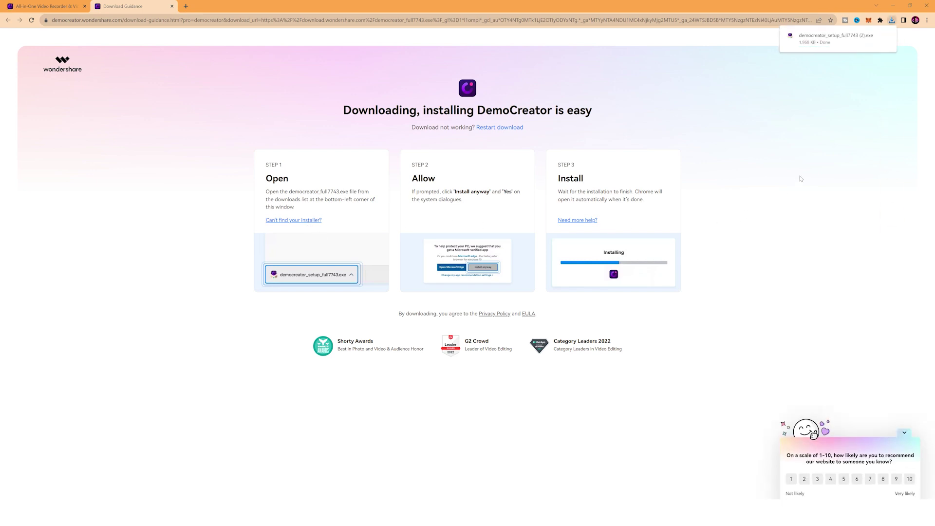
click(824, 43)
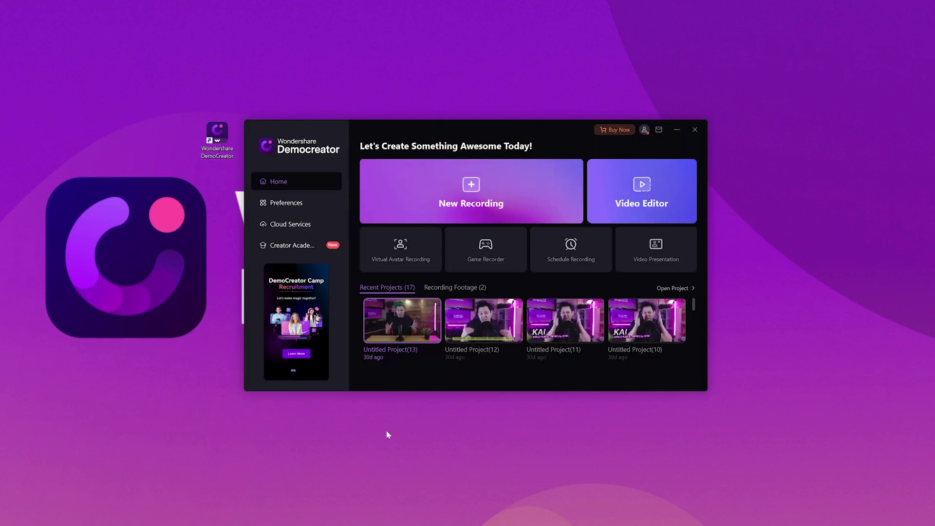
Step: Start a Virtual Avatar Recording and open the camera list to pick the webcam
click(409, 267)
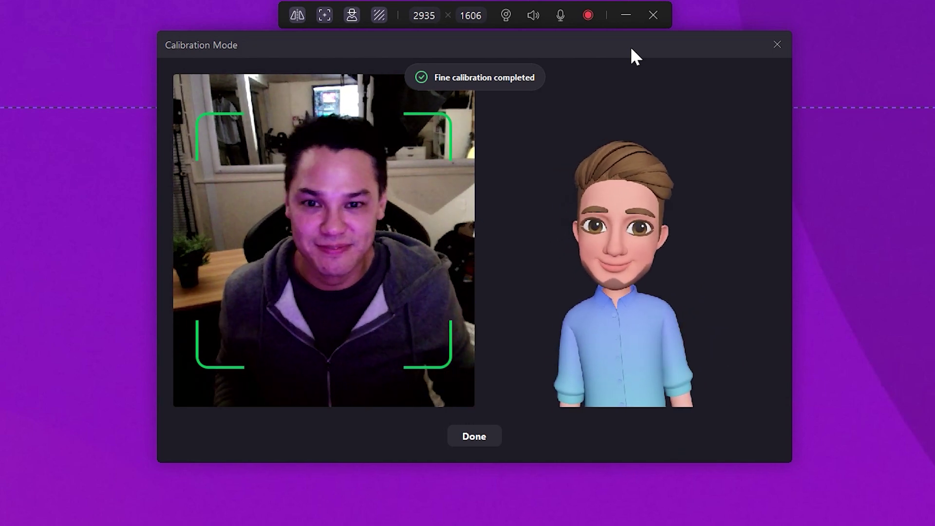
click(505, 16)
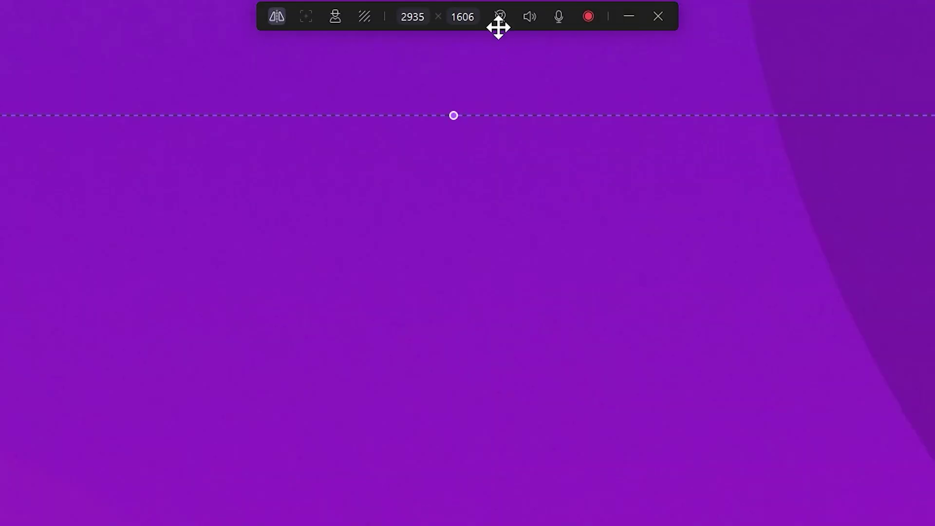
click(499, 20)
Step: Move the cartoon avatar to the right of the capture area and enlarge its overlay
click(709, 125)
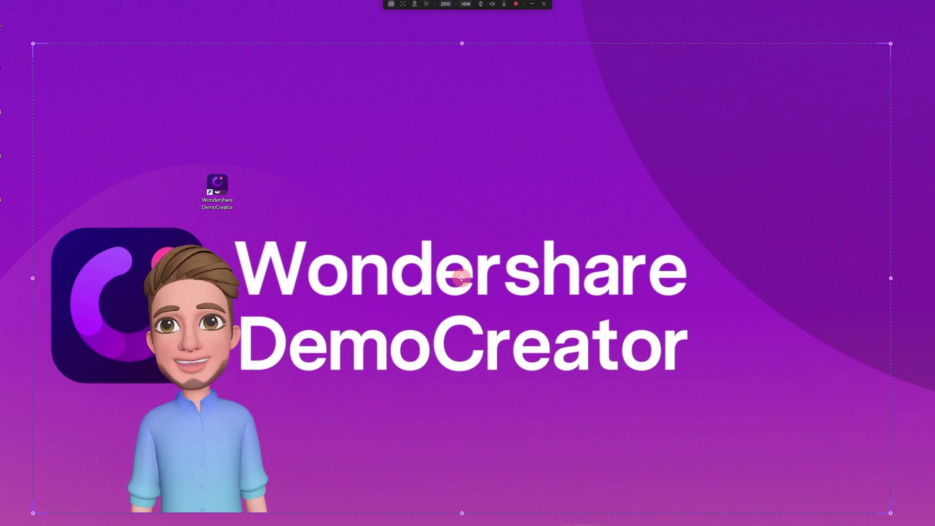
drag(378, 394, 643, 431)
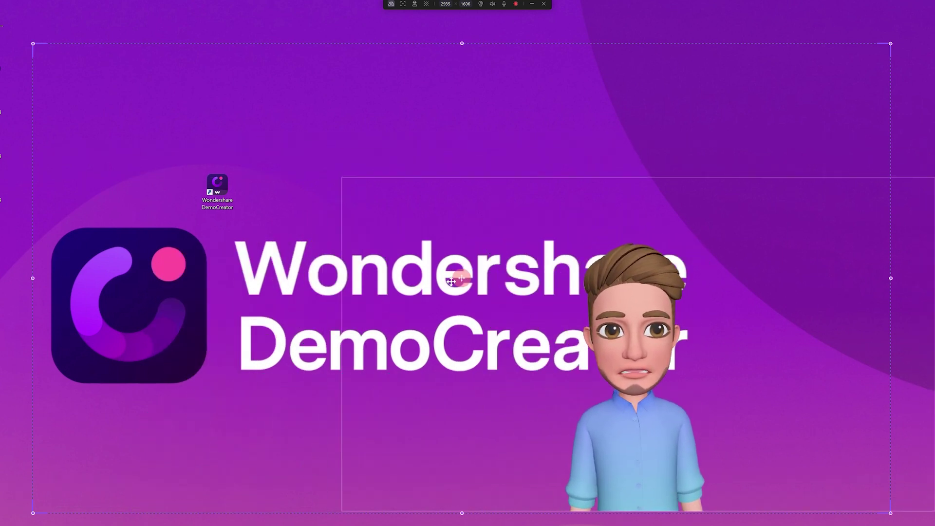
drag(345, 182, 249, 118)
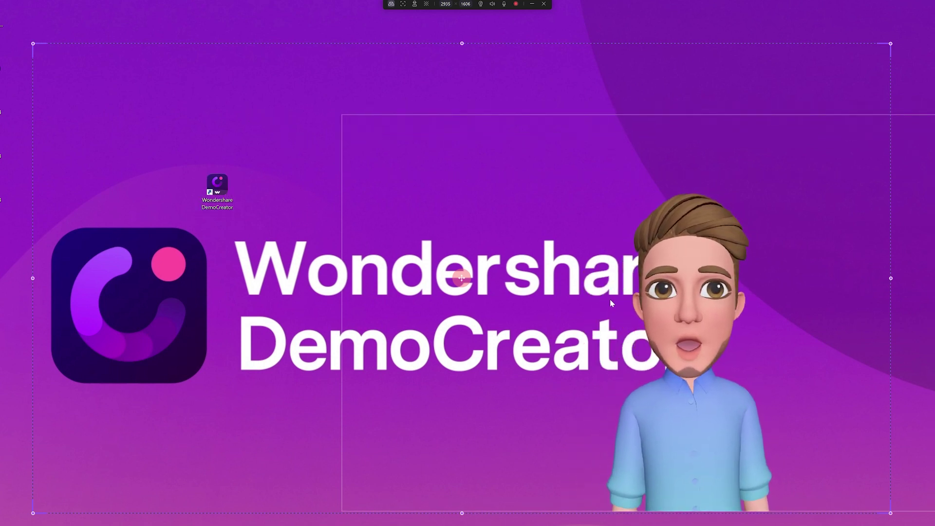
drag(700, 440, 768, 440)
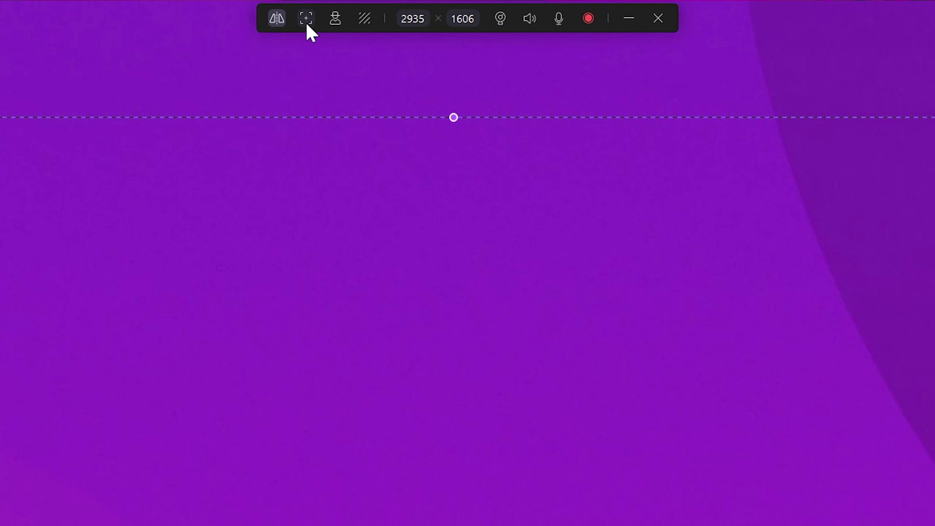
Step: Rerun Calibration Mode so the avatar tracks the webcam face again
click(307, 25)
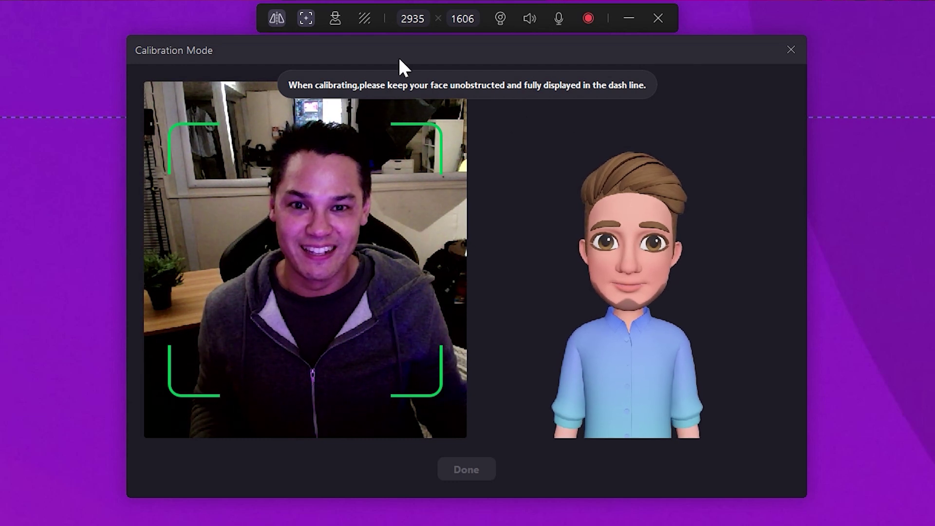
click(306, 20)
click(306, 20)
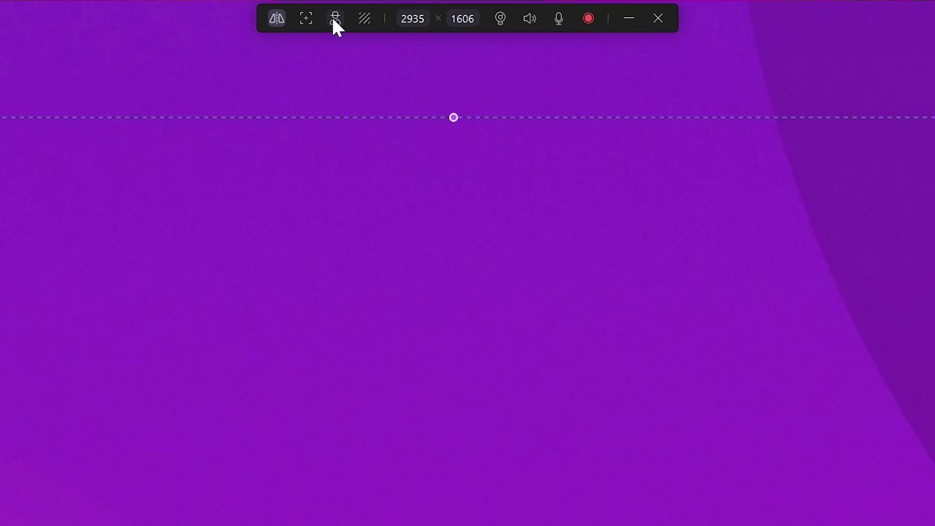
Step: Switch the avatar to the anime boy in a white hoodie and black jacket
click(334, 20)
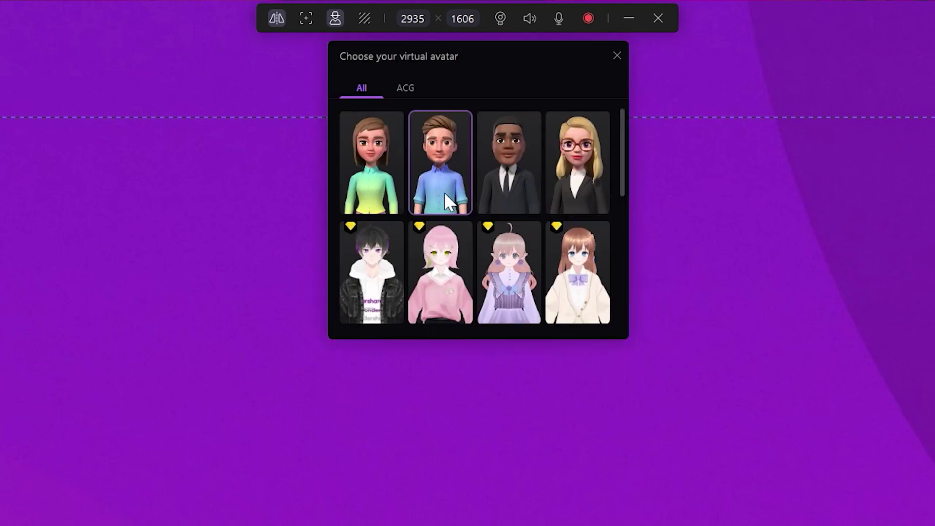
scroll(584, 283, down, 4)
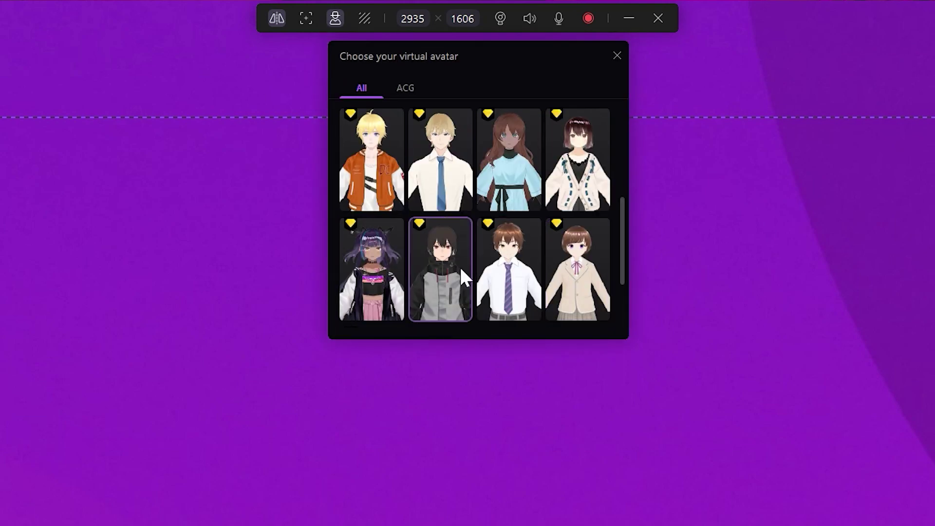
scroll(399, 273, down, 2)
scroll(438, 265, up, 4)
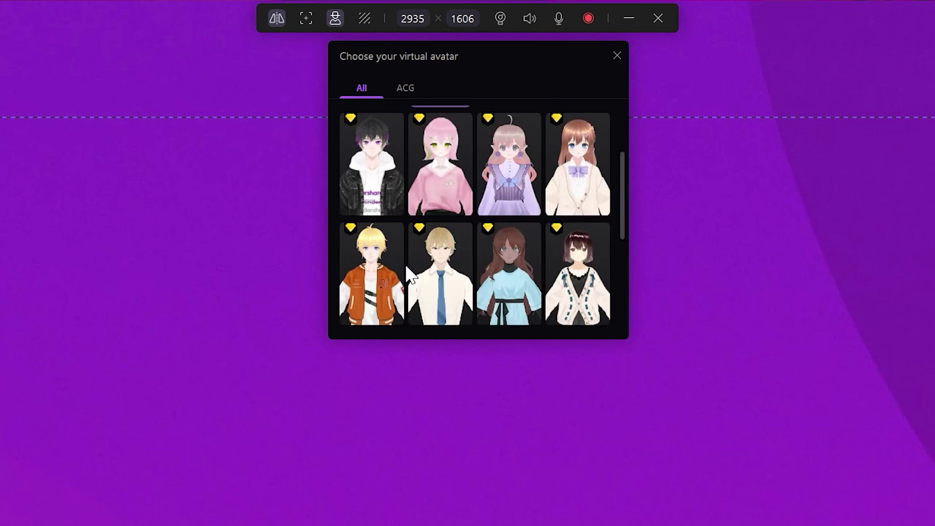
click(389, 168)
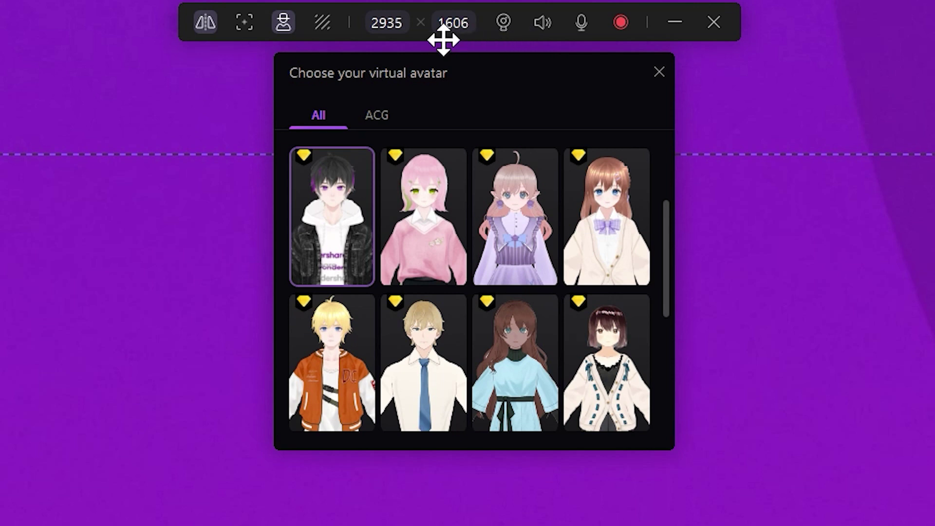
Step: Browse the background categories through Business and Outdoor to the neon Meta set
click(322, 24)
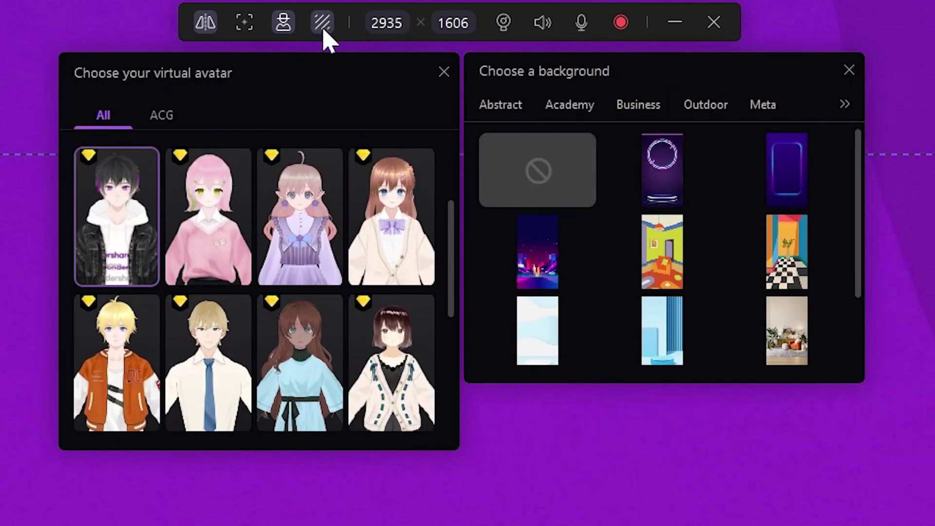
click(567, 112)
click(640, 111)
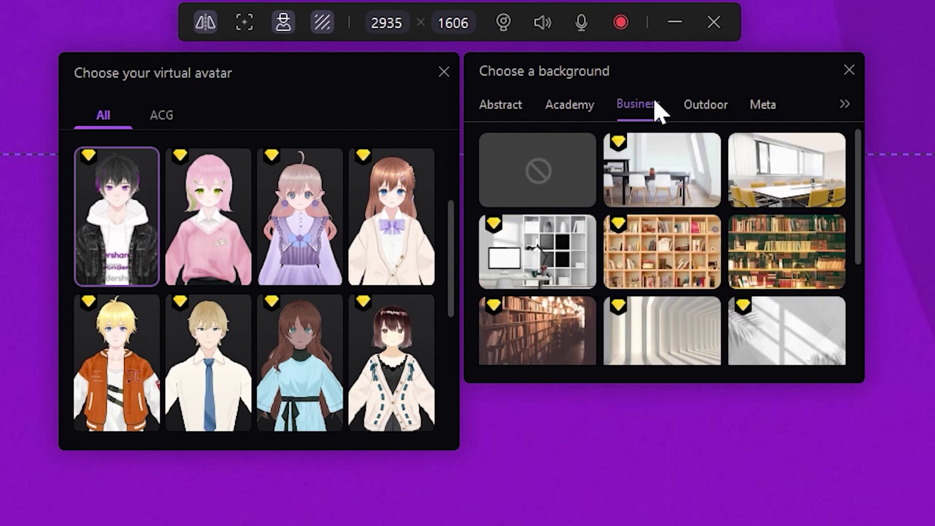
click(716, 112)
click(773, 113)
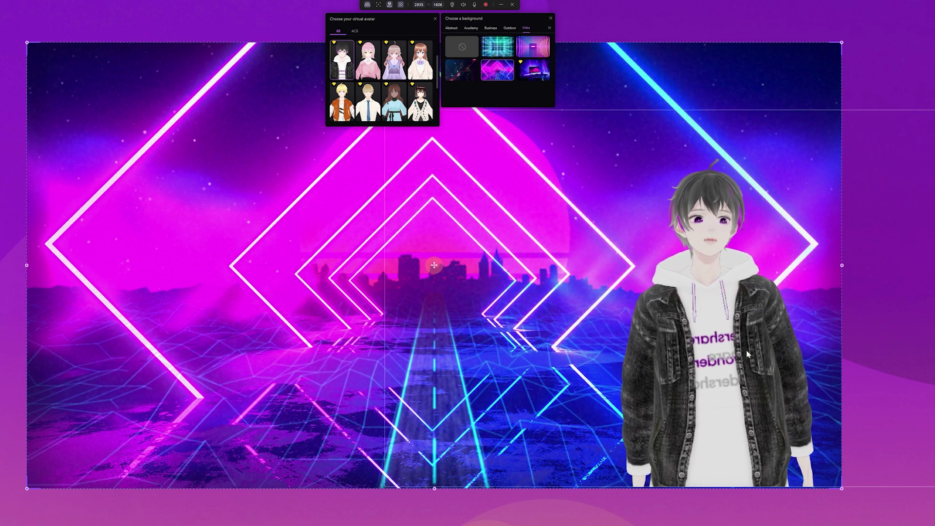
Step: Centre the avatar, use the neon tunnel background, and enlarge the capture area to 3426 × 2027
drag(748, 354, 487, 340)
click(524, 47)
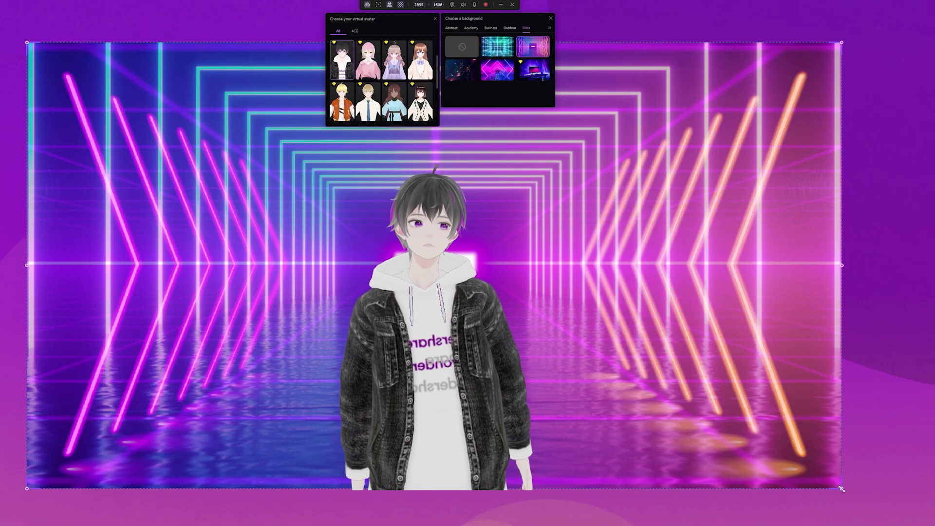
scroll(427, 271, up, 3)
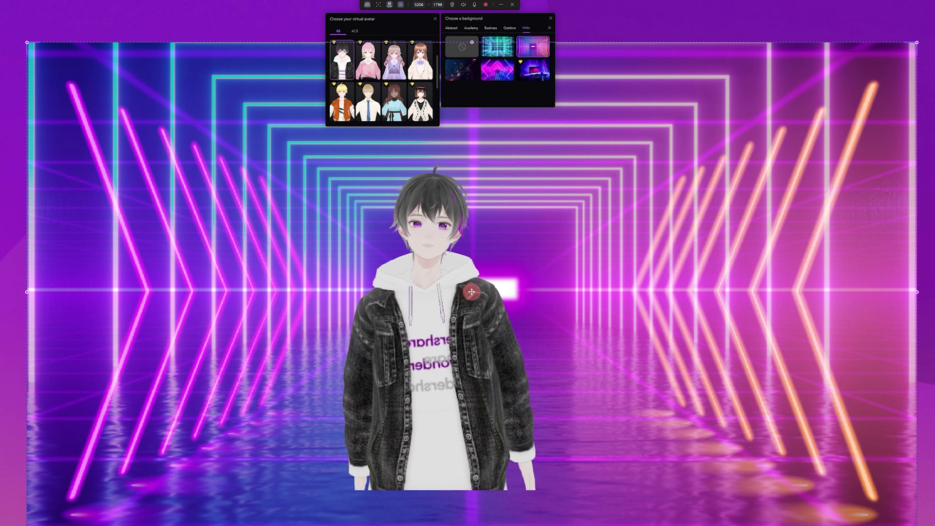
scroll(471, 292, up, 3)
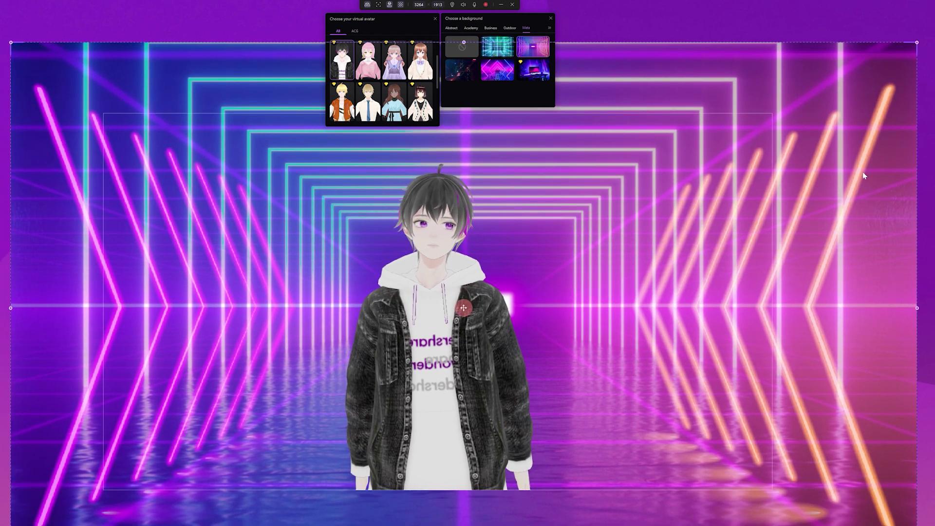
scroll(482, 298, up, 3)
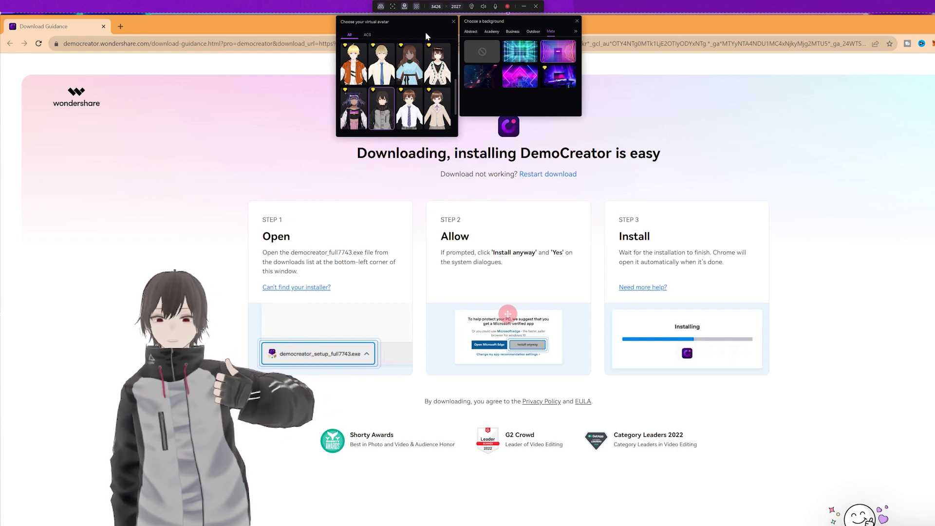
Step: Record about 24 seconds of the download page with the avatar, then stop
click(507, 6)
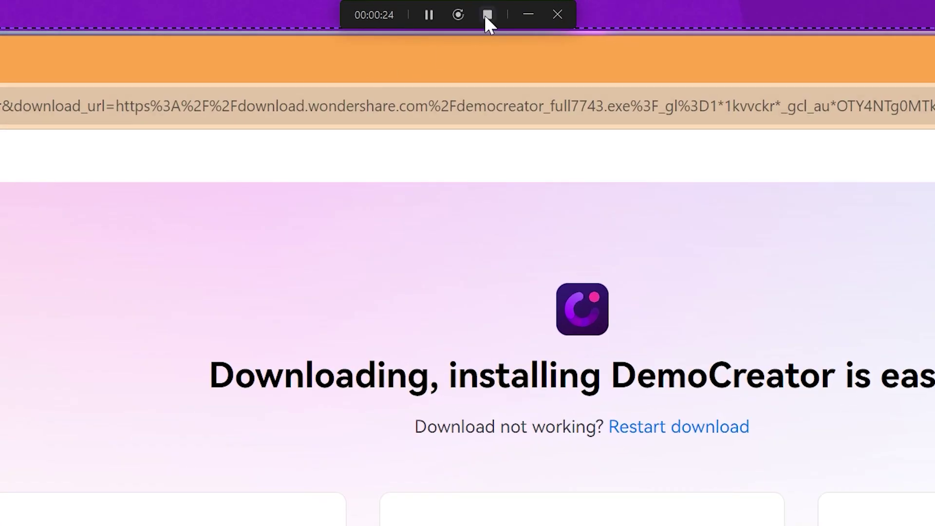
click(487, 16)
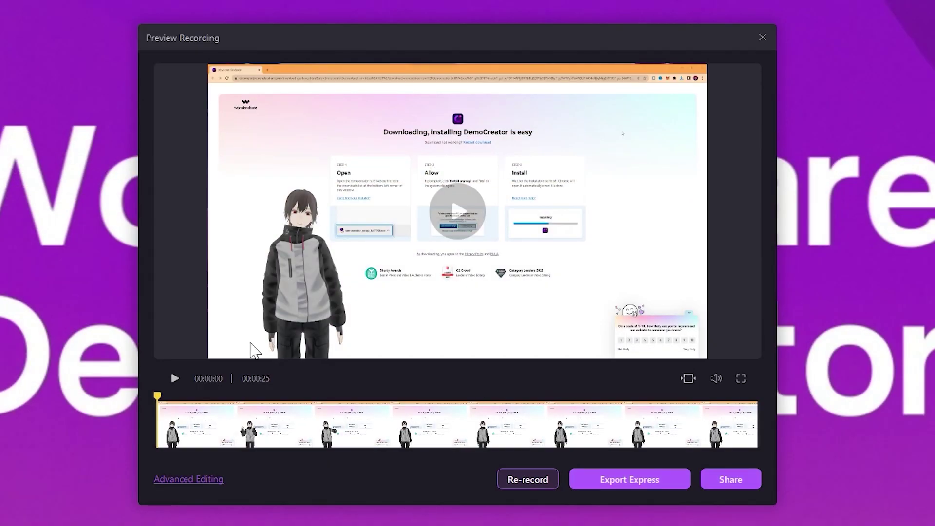
Step: Scrub the preview playhead to check the clip around 3 and 15 seconds
click(210, 433)
click(515, 438)
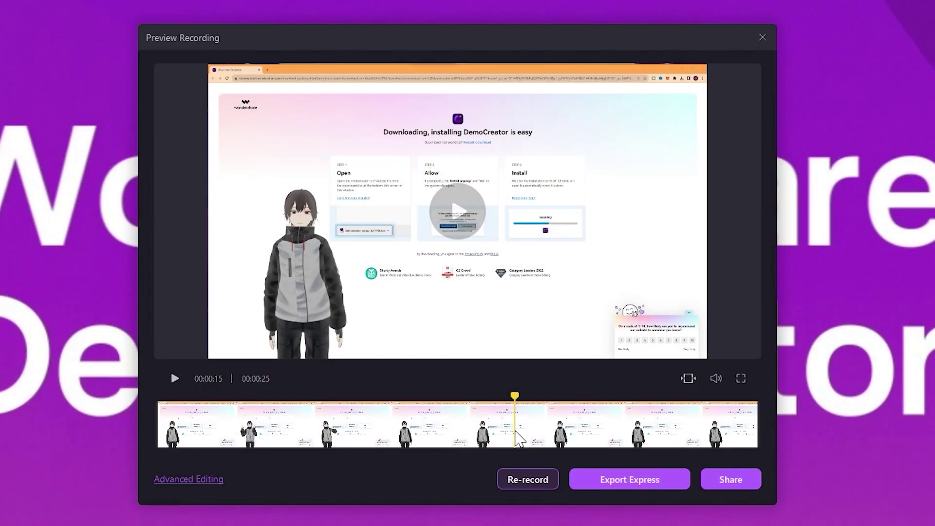
click(563, 438)
click(229, 433)
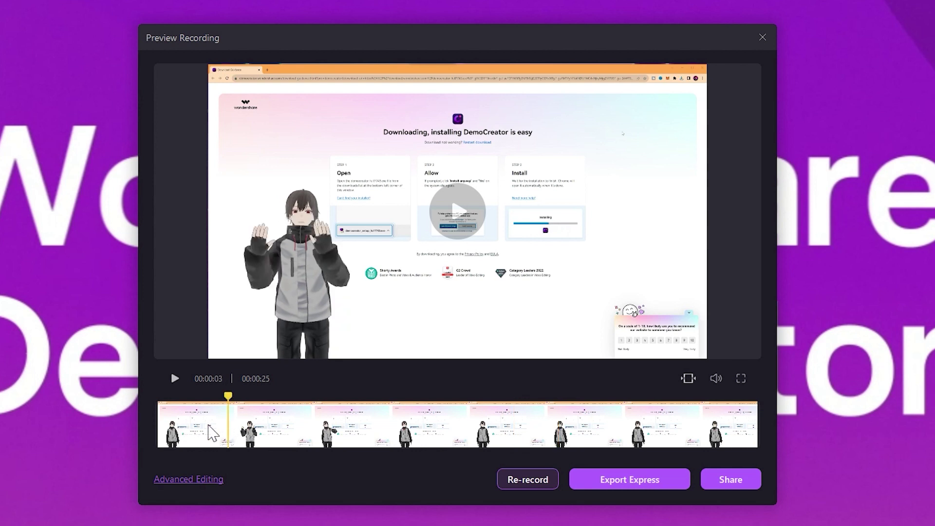
Step: Trim the clip's start and end so 14 seconds remain, and apply the trim
click(689, 378)
drag(156, 424, 279, 433)
drag(758, 423, 613, 423)
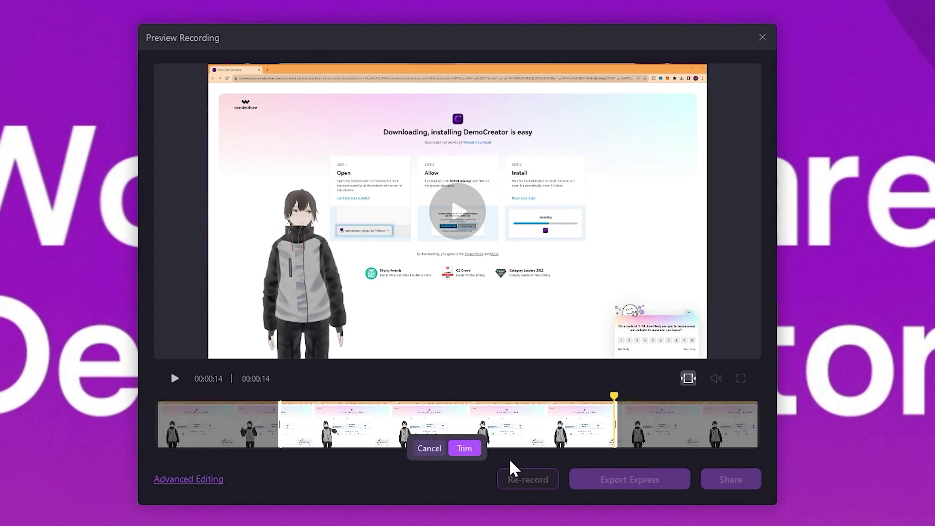
click(459, 452)
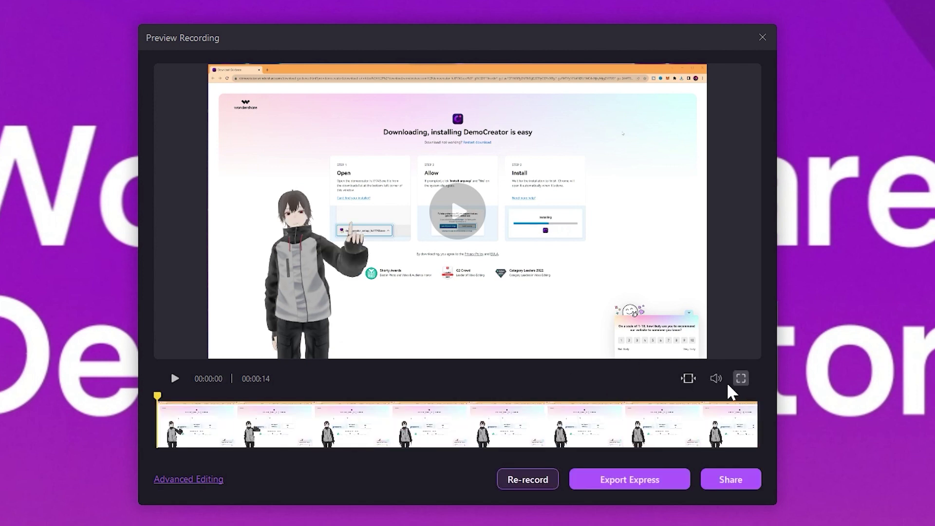
Step: Watch the trimmed 14-second clip full screen, then exit full screen
mouse_move(717, 378)
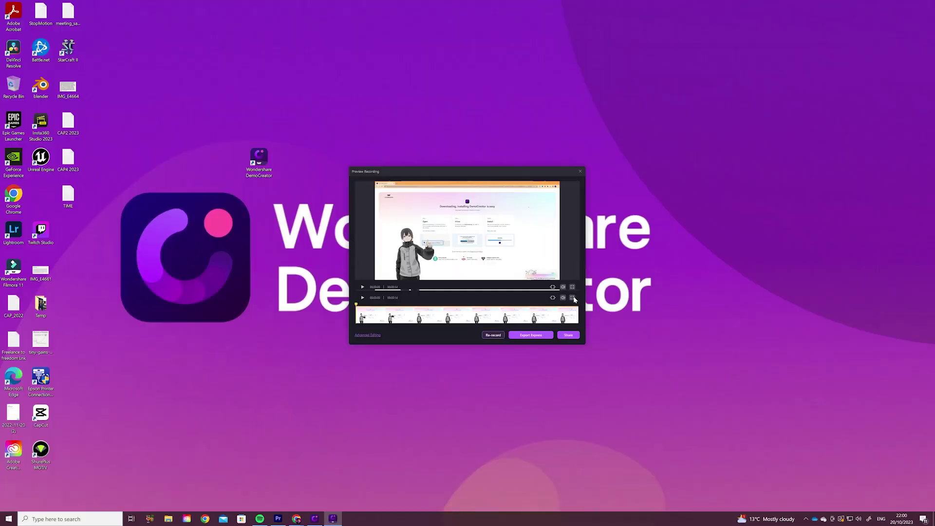
click(741, 378)
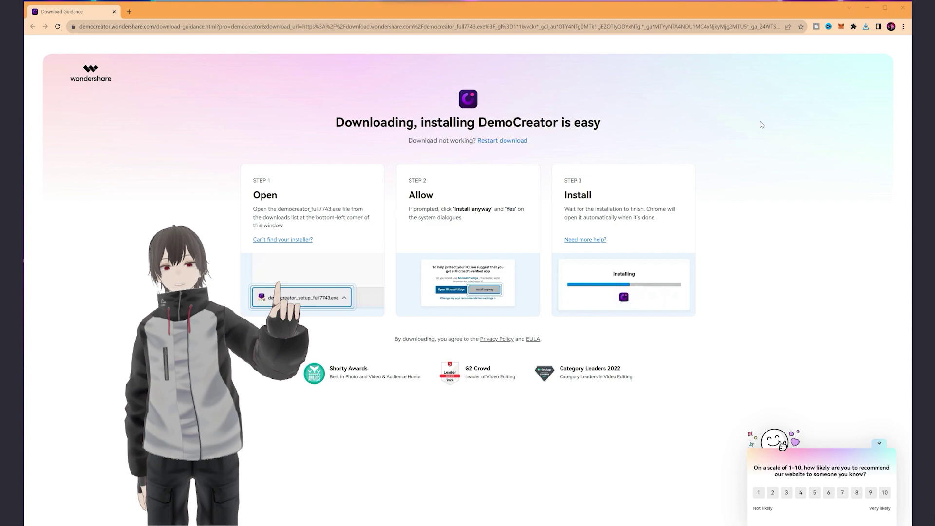
click(921, 517)
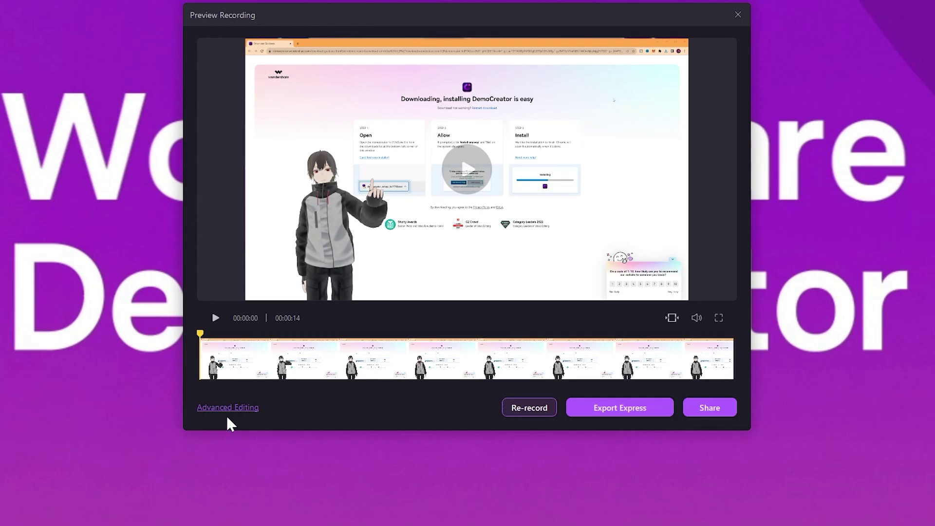
mouse_move(227, 418)
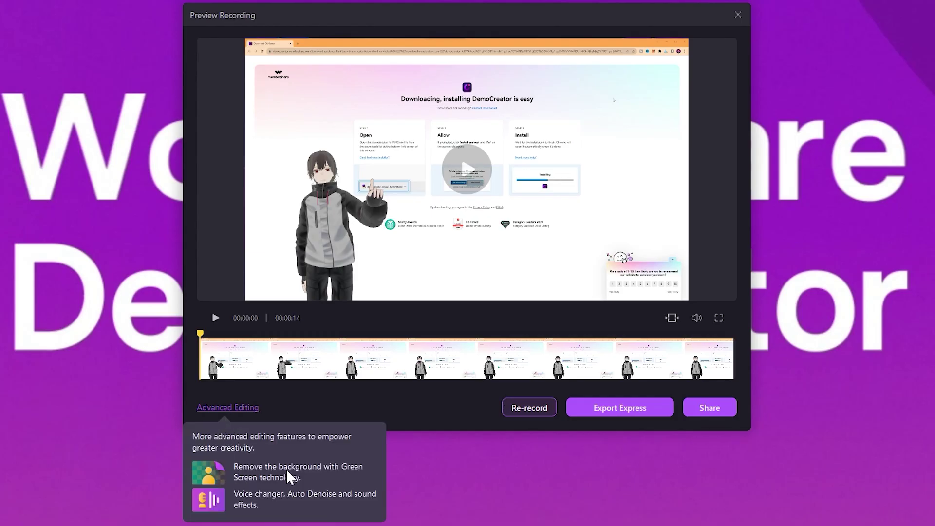